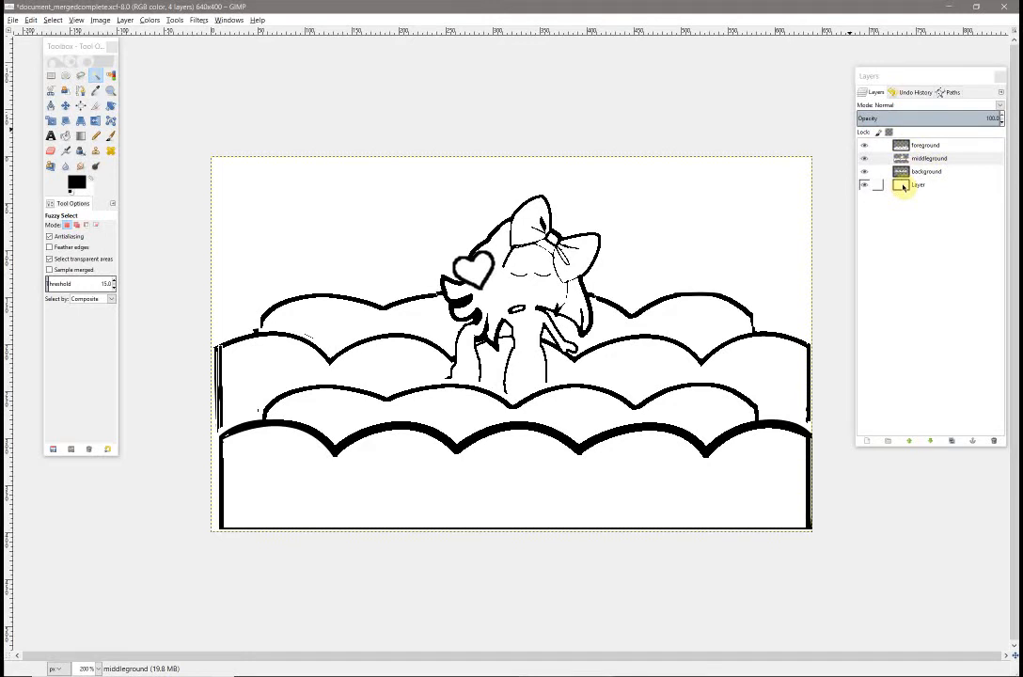
Merge the foreground, middleground and background layers down one after another into the bottom layer
{"action": "right_click", "coordinate": [908, 143]}
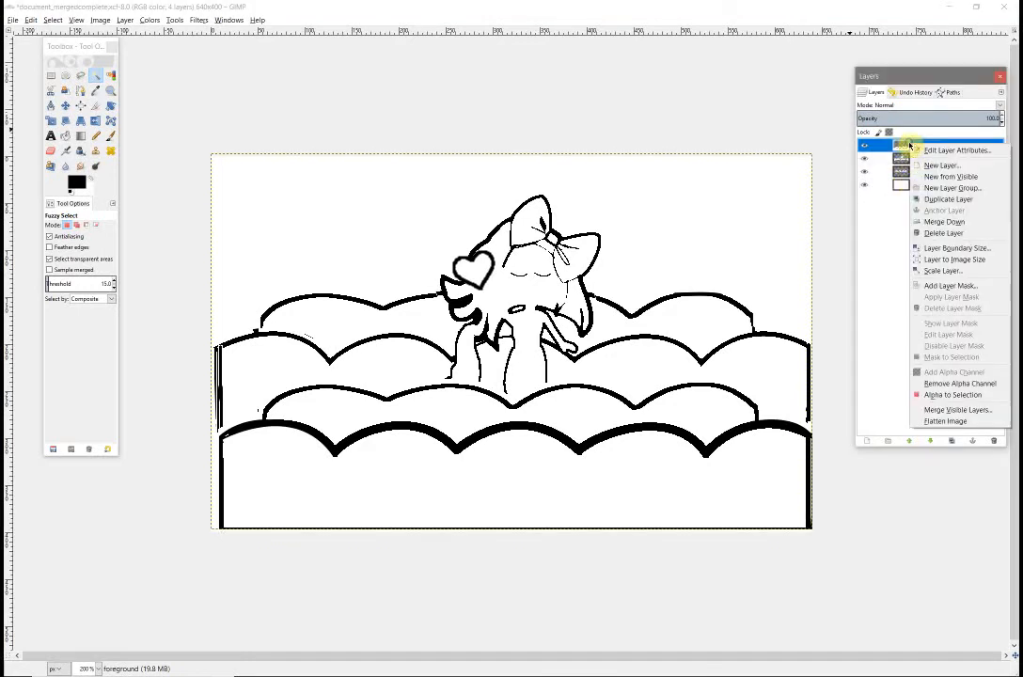
{"action": "left_click", "coordinate": [974, 222]}
{"action": "right_click", "coordinate": [928, 148]}
{"action": "left_click", "coordinate": [915, 229]}
{"action": "right_click", "coordinate": [913, 152]}
{"action": "left_click", "coordinate": [886, 229]}
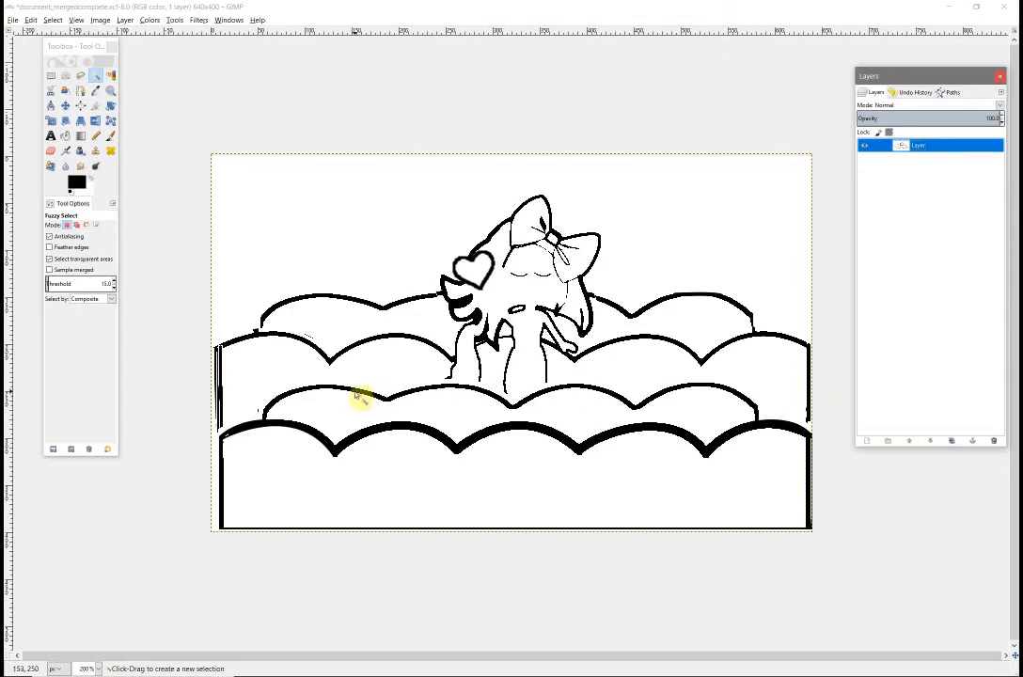
Start a path with the Paths tool along the middle cloud row's upper edge and up the figure's arm to the hair
{"action": "left_click", "coordinate": [79, 90]}
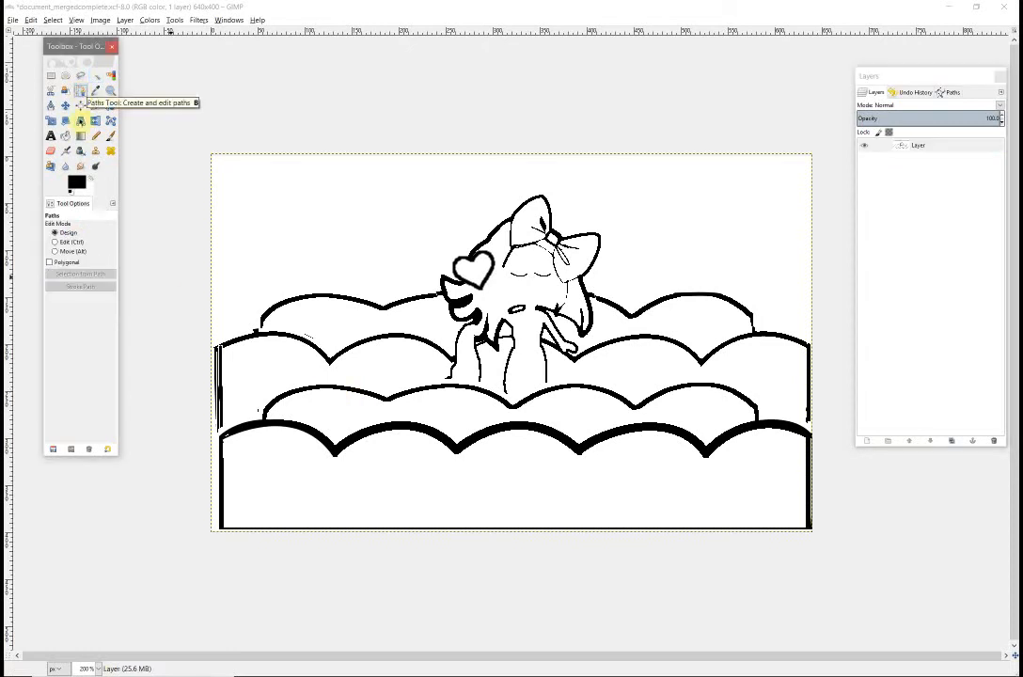
{"action": "left_click", "coordinate": [226, 351]}
{"action": "left_click_drag", "start_coordinate": [334, 363], "coordinate": [356, 338]}
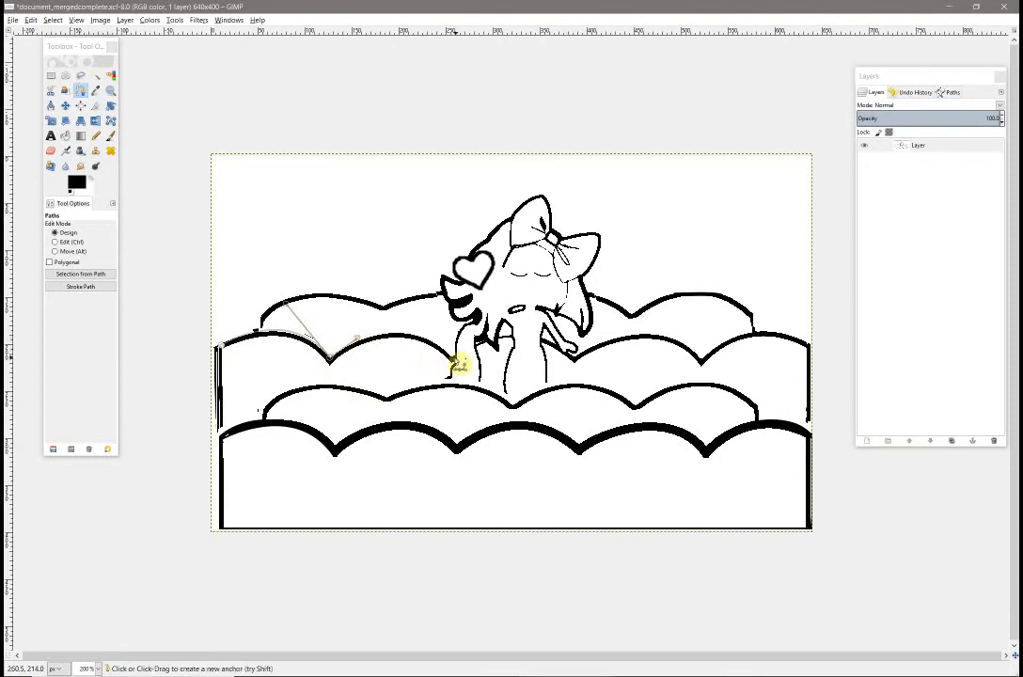
{"action": "left_click_drag", "start_coordinate": [455, 364], "coordinate": [491, 402]}
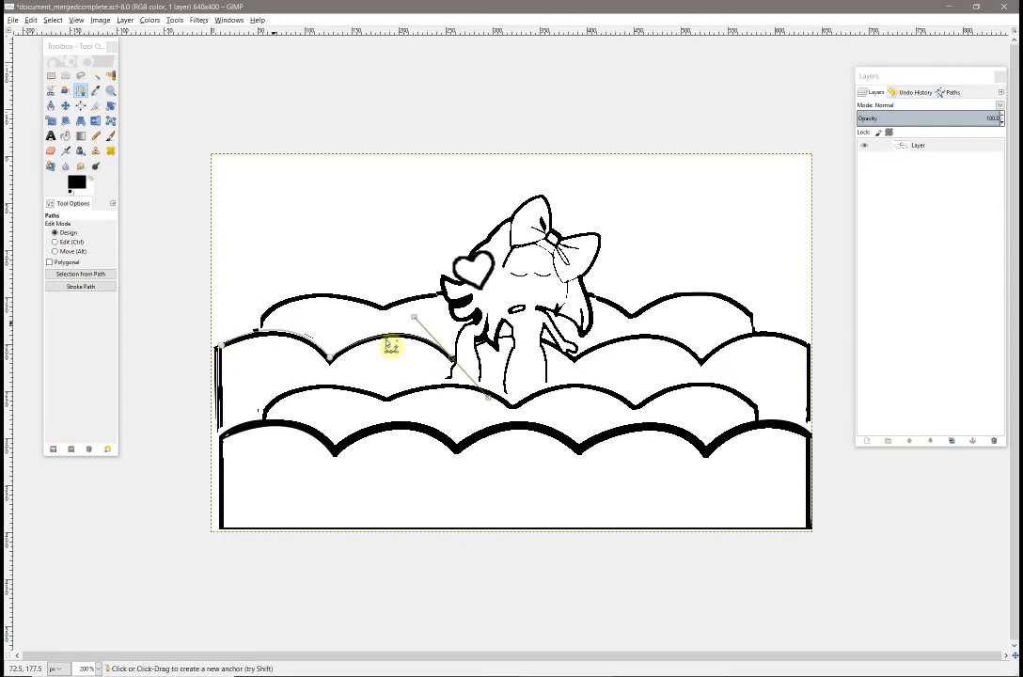
{"action": "left_click_drag", "start_coordinate": [488, 400], "coordinate": [459, 321]}
{"action": "left_click", "coordinate": [477, 325]}
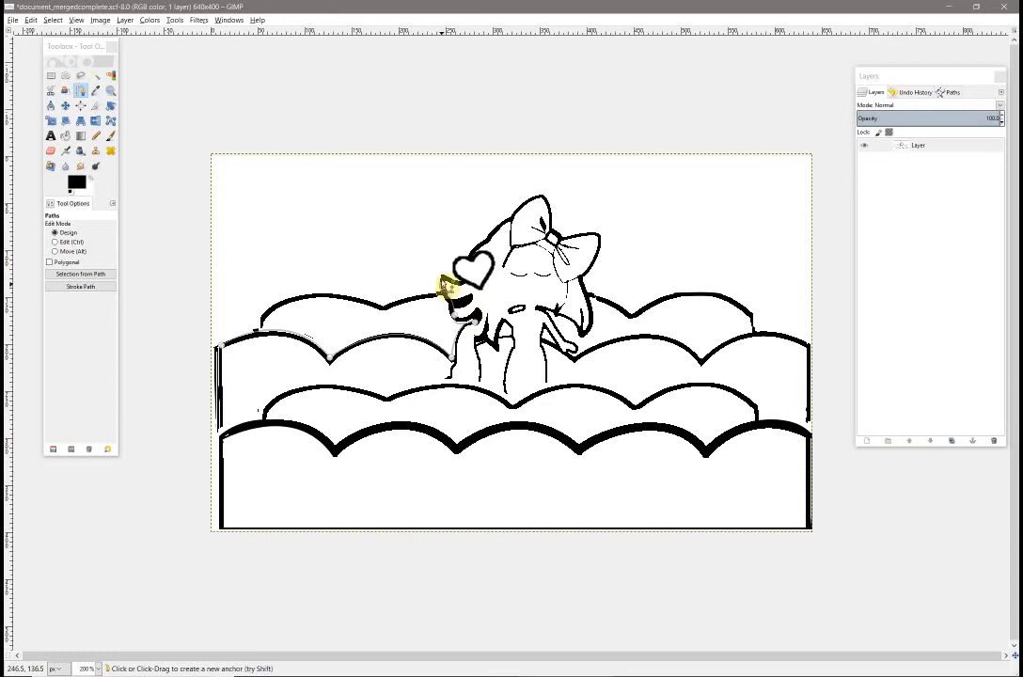
{"action": "left_click", "coordinate": [446, 273]}
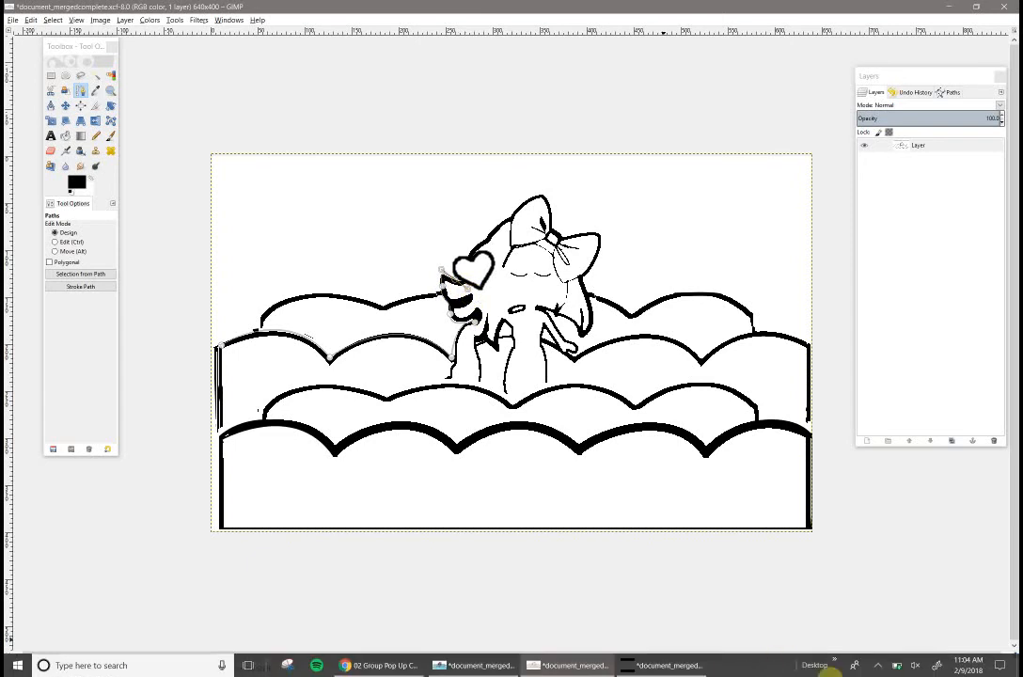
{"action": "left_click", "coordinate": [877, 665]}
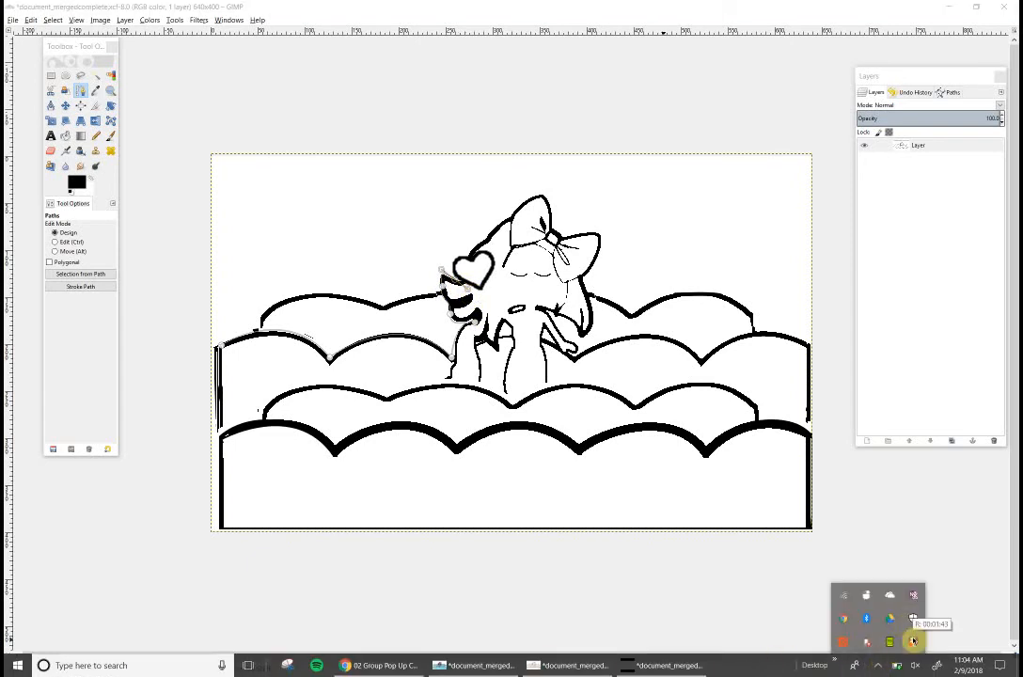
{"action": "right_click", "coordinate": [912, 640]}
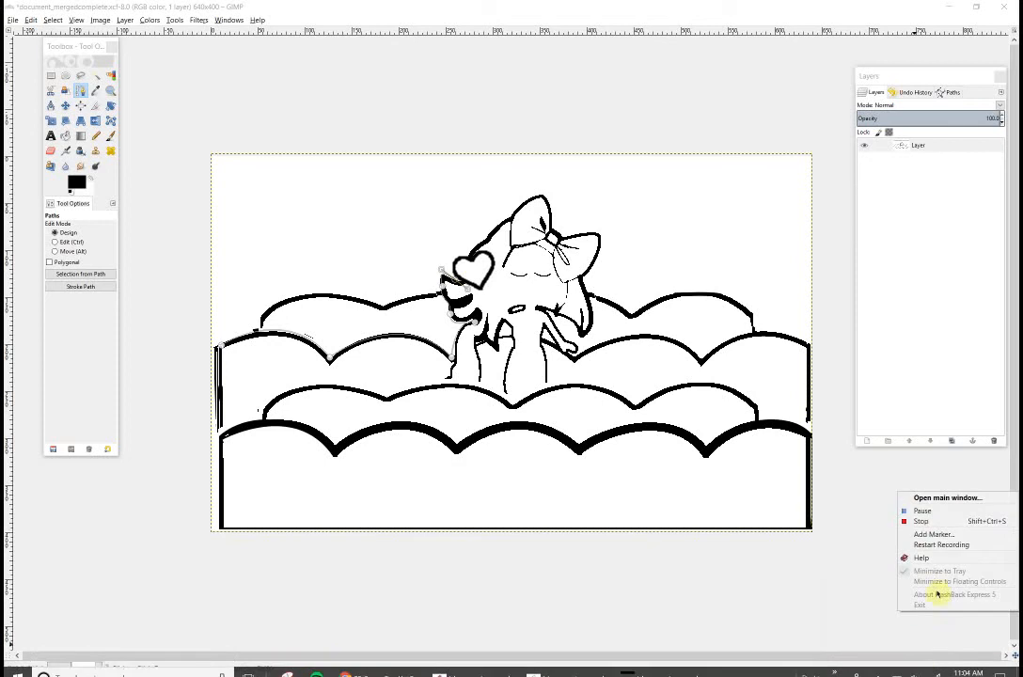
{"action": "left_click", "coordinate": [928, 512]}
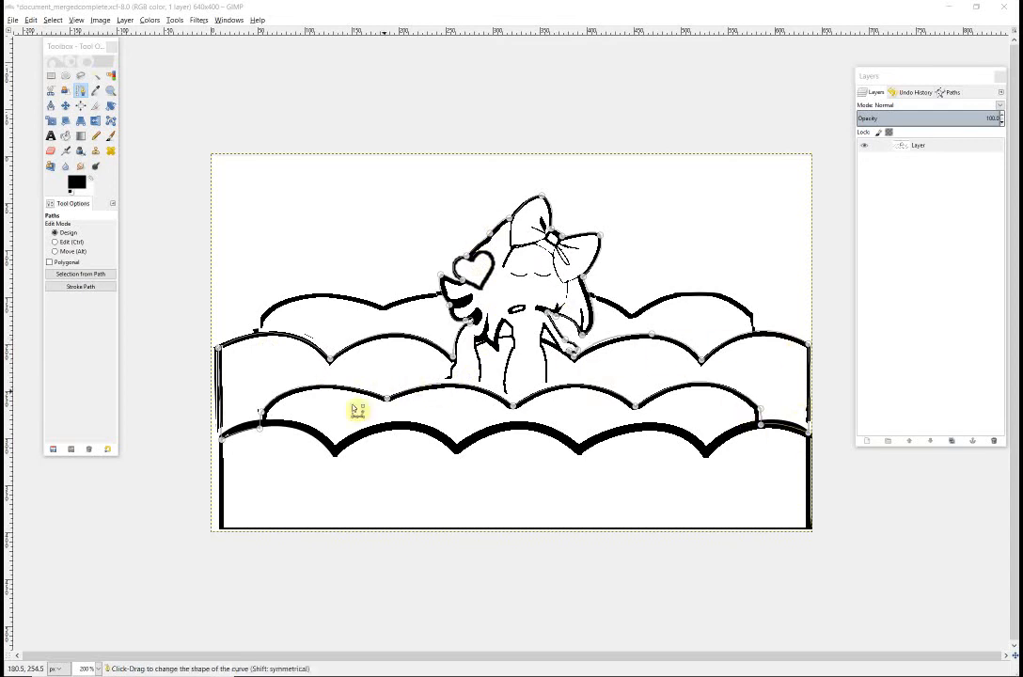
Create a selection from the finished path around the figure and middle clouds and grow it outward
{"action": "left_click", "coordinate": [100, 273]}
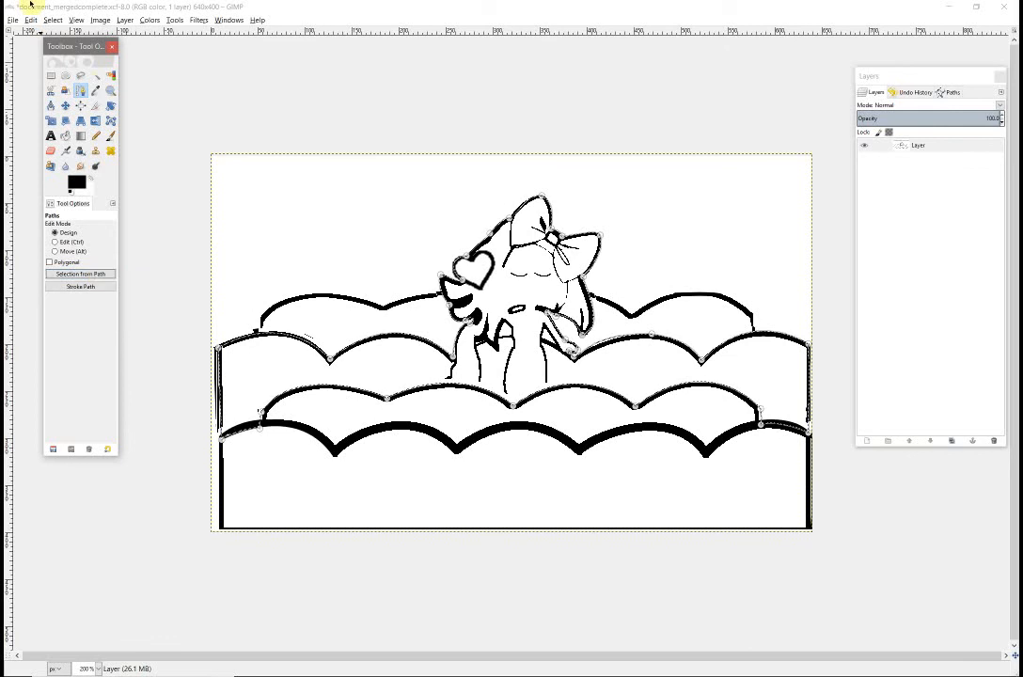
{"action": "left_click", "coordinate": [53, 19]}
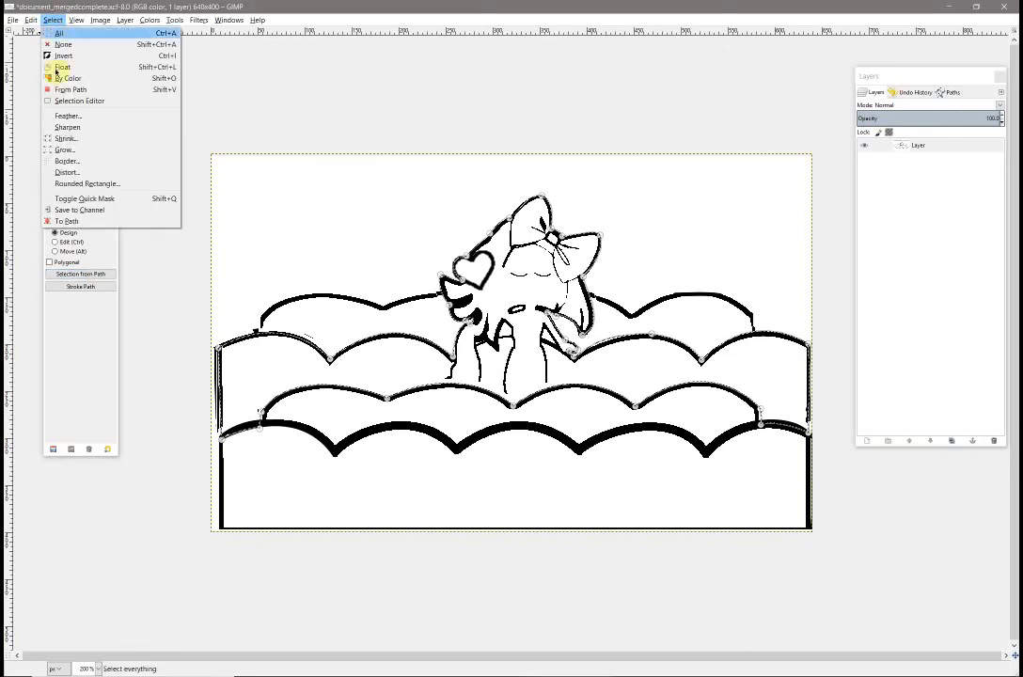
{"action": "left_click", "coordinate": [64, 149]}
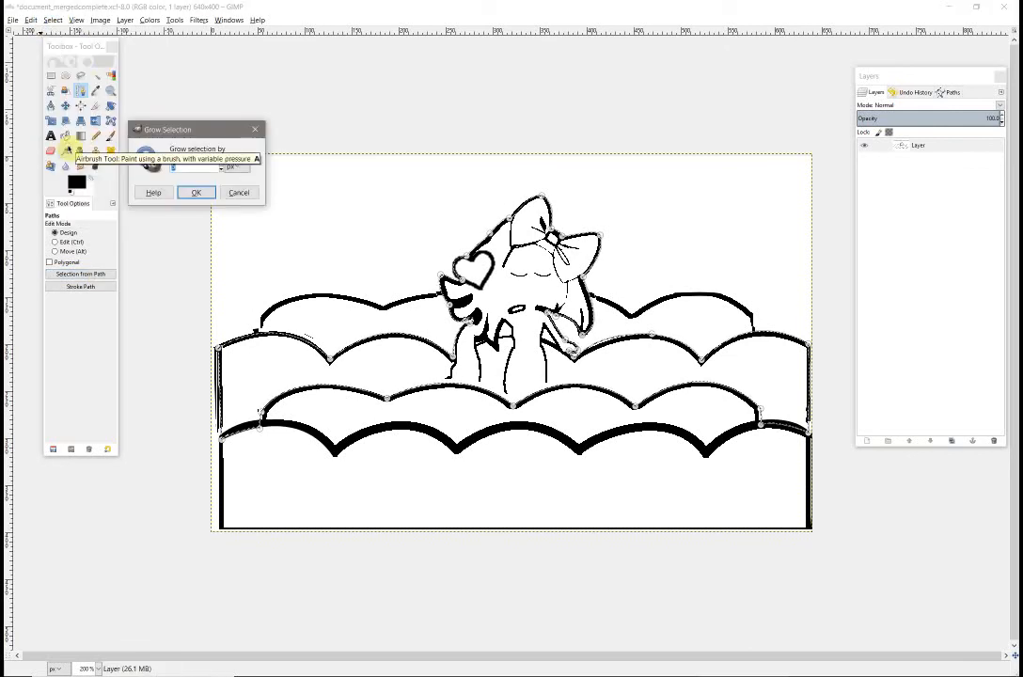
{"action": "left_click", "coordinate": [193, 193]}
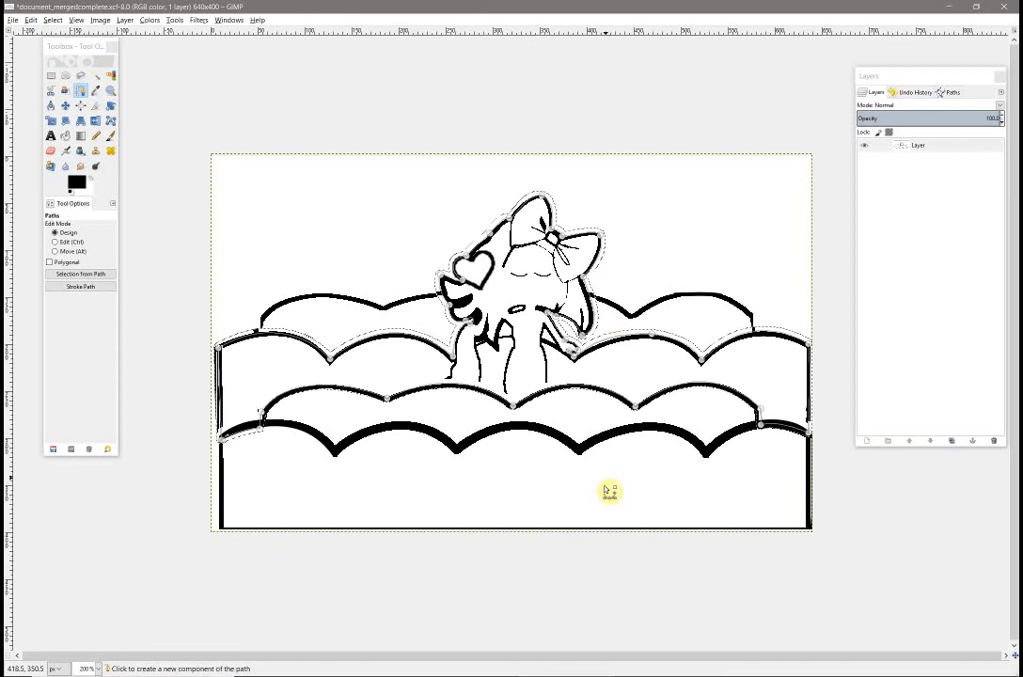
Cut the selected figure and middle clouds and paste them onto a new layer of their own
{"action": "key", "text": "ctrl"}
{"action": "key", "text": "ctrl+x"}
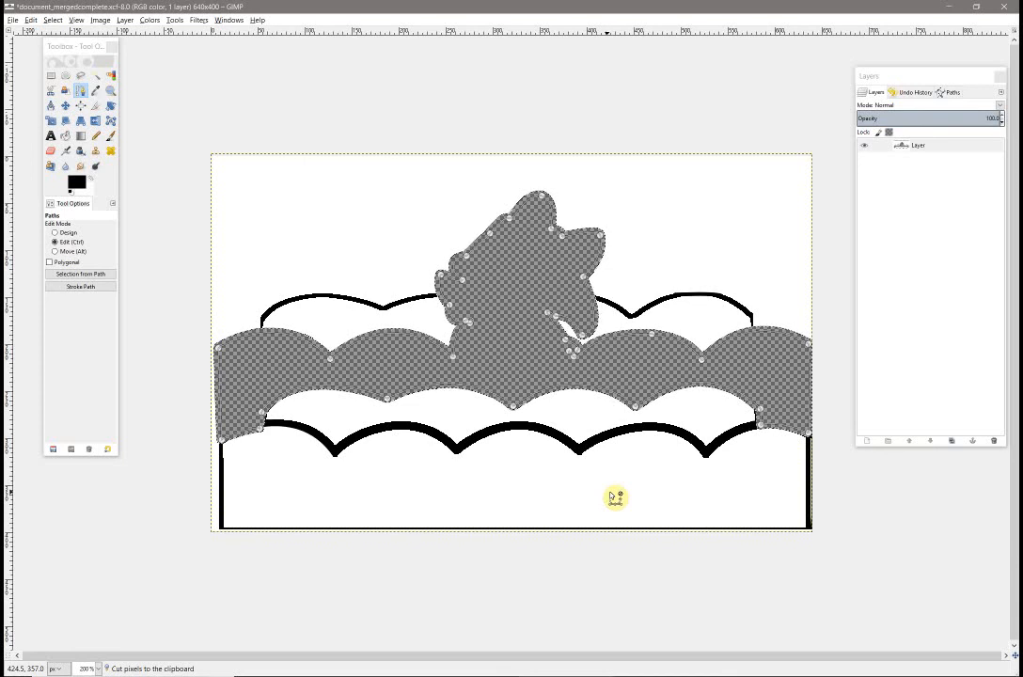
{"action": "key", "text": "ctrl+v"}
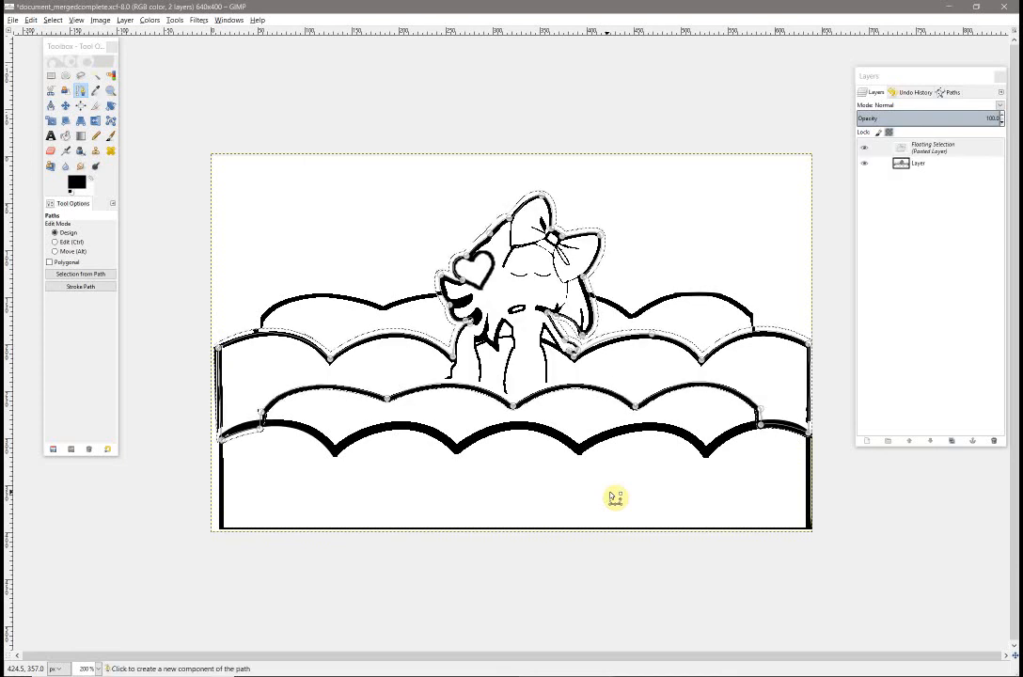
{"action": "right_click", "coordinate": [939, 157]}
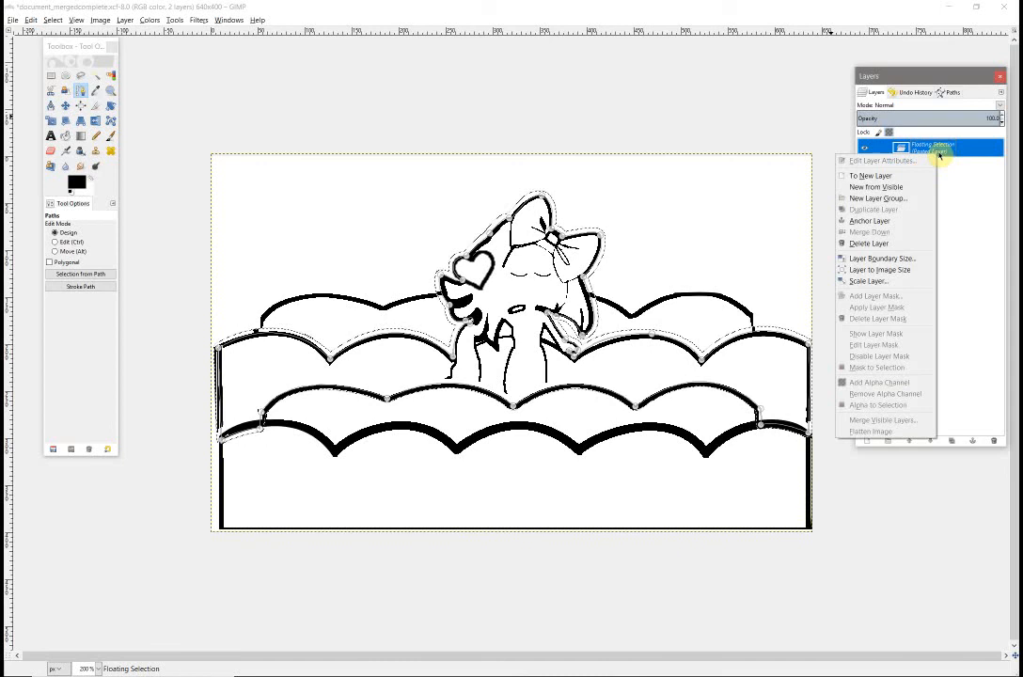
{"action": "left_click", "coordinate": [903, 176]}
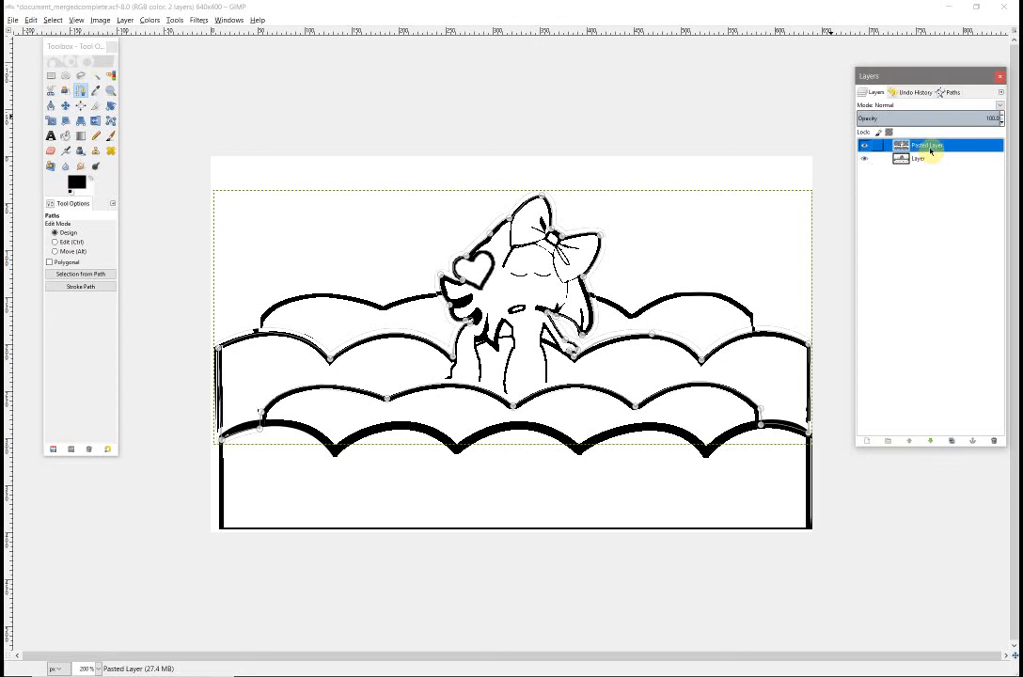
Rename the pasted layer as middleground
{"action": "double_click", "coordinate": [929, 146]}
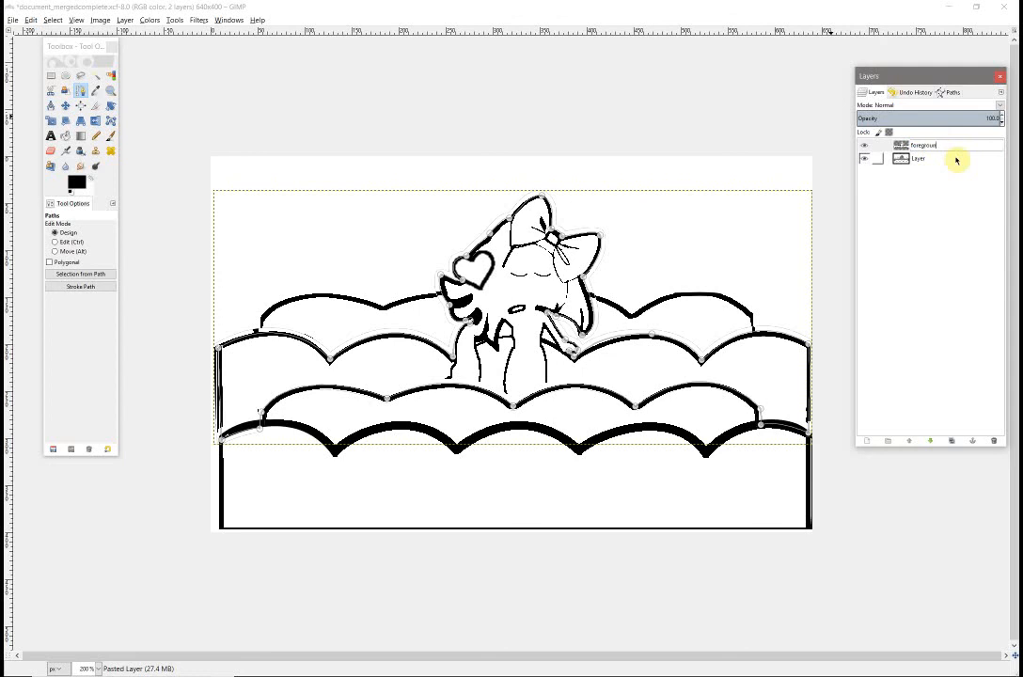
{"action": "key", "text": "Return"}
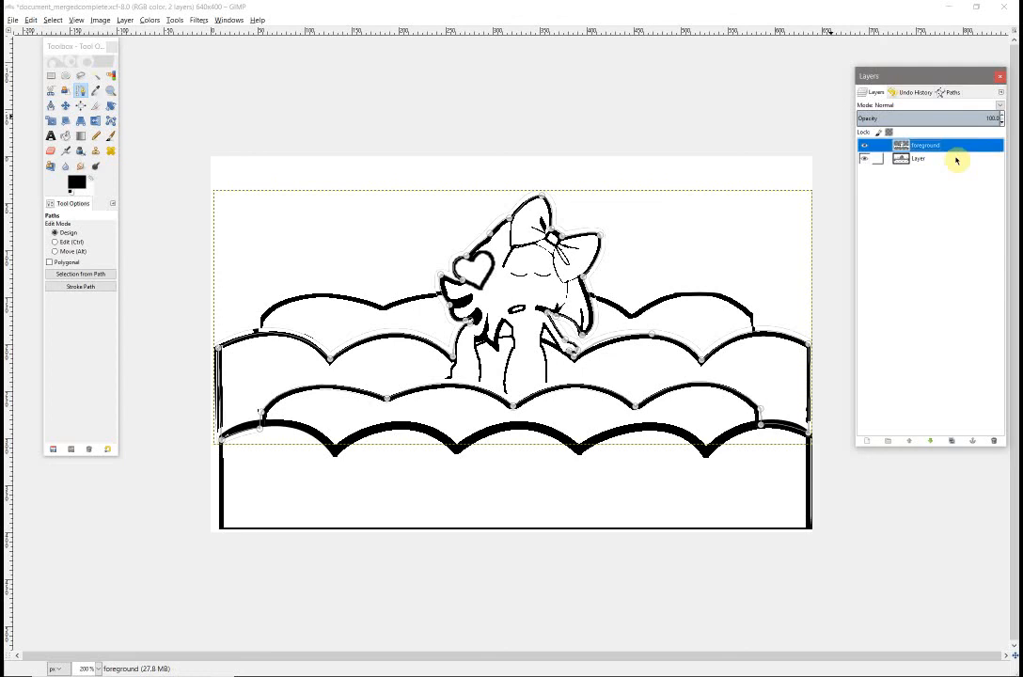
{"action": "double_click", "coordinate": [936, 147]}
{"action": "type", "text": "m"}
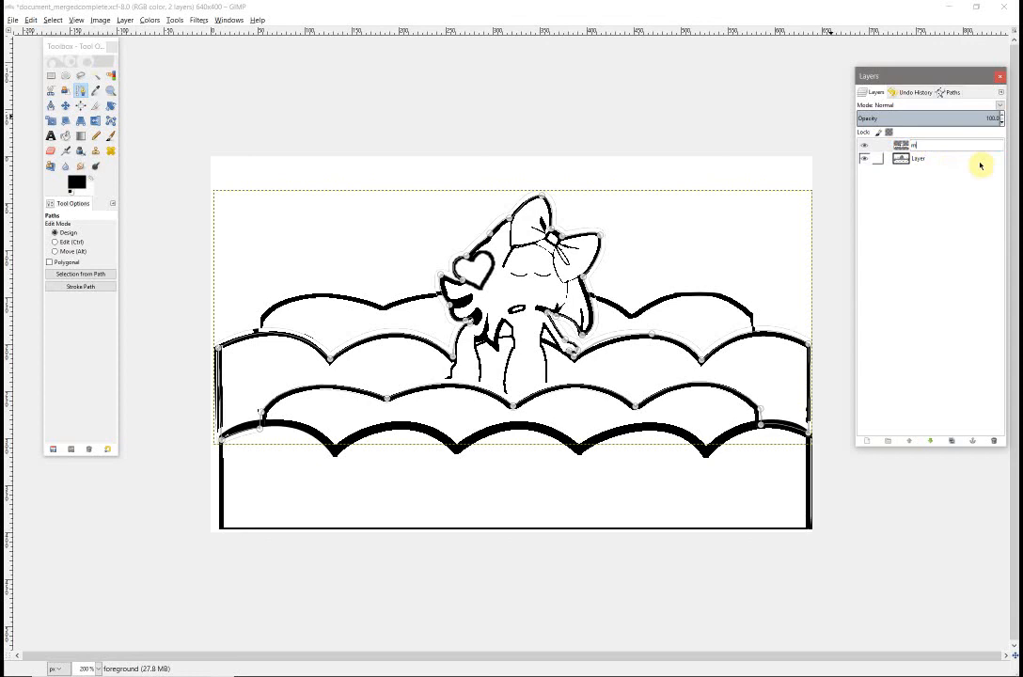
{"action": "type", "text": "iddleground"}
{"action": "key", "text": "Return"}
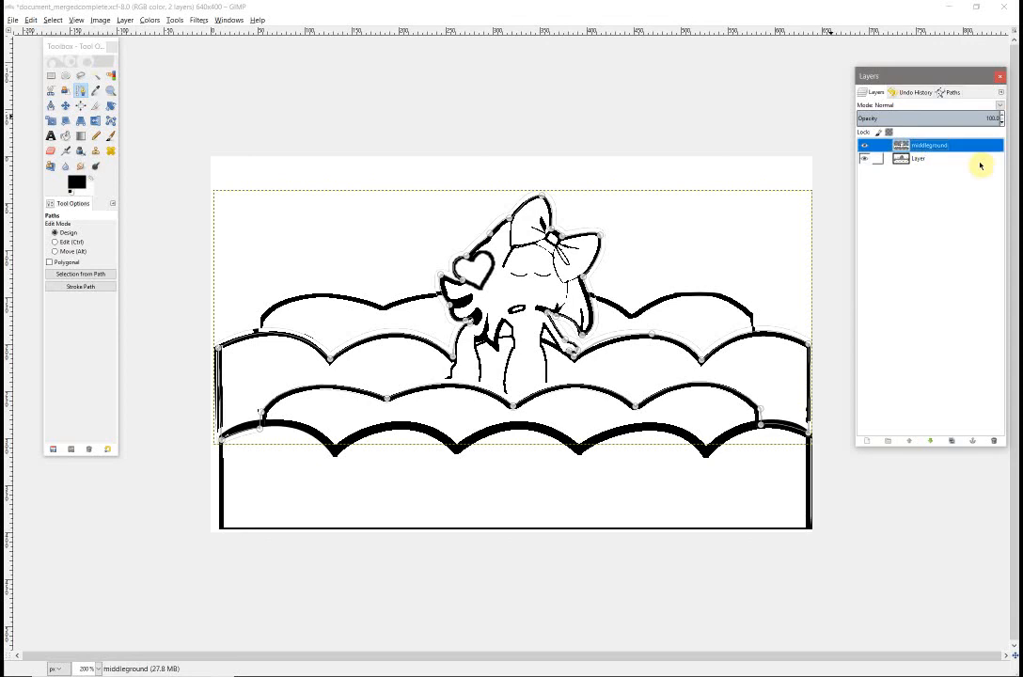
Hide the middleground layer and make the remaining artwork layer active for tracing with the Paths tool
{"action": "left_click", "coordinate": [864, 146]}
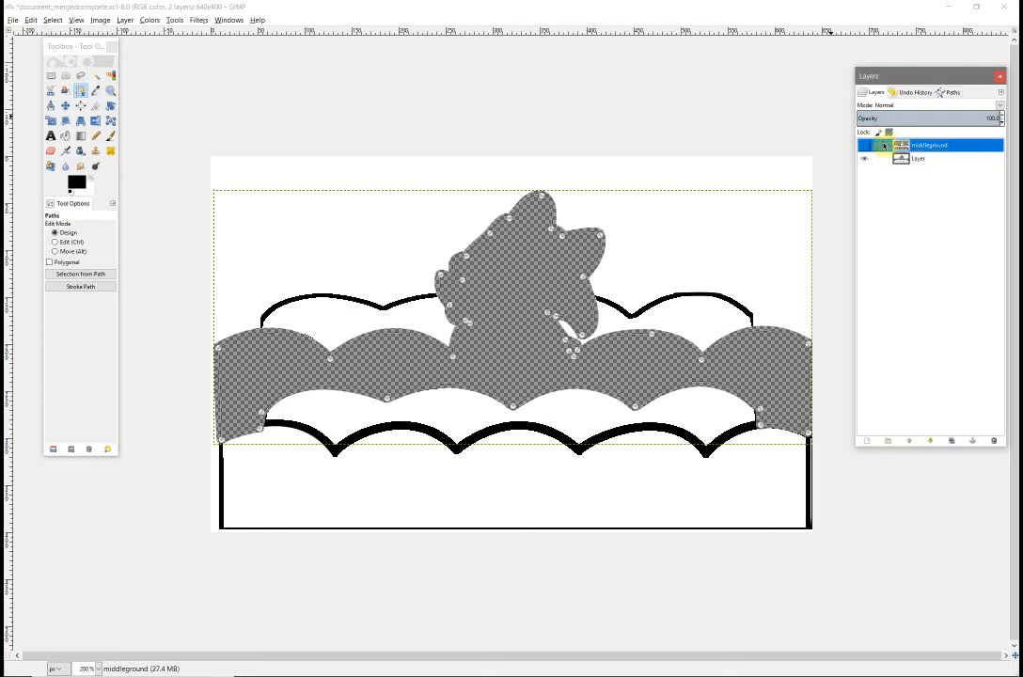
{"action": "left_click", "coordinate": [914, 161]}
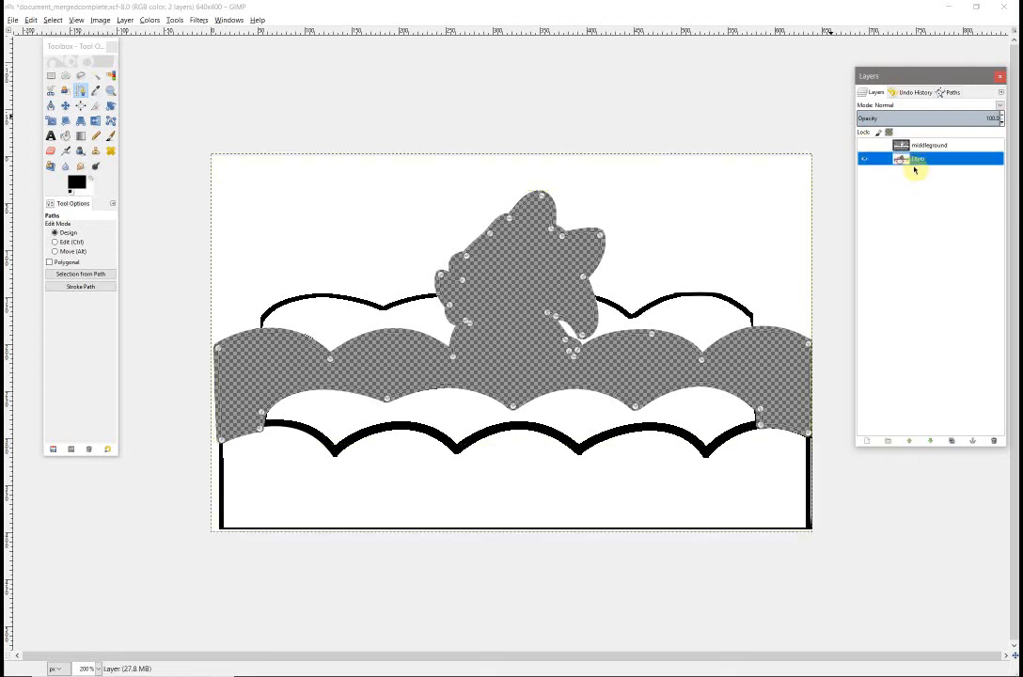
{"action": "left_click", "coordinate": [865, 159]}
{"action": "left_click", "coordinate": [865, 160]}
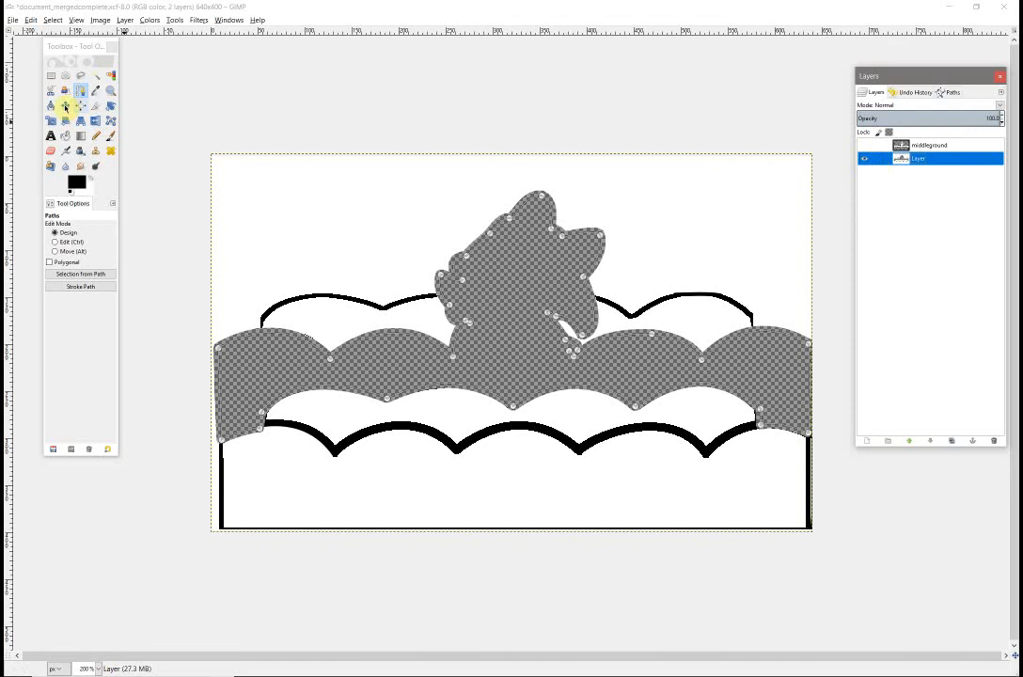
{"action": "left_click", "coordinate": [65, 107]}
{"action": "left_click", "coordinate": [81, 91]}
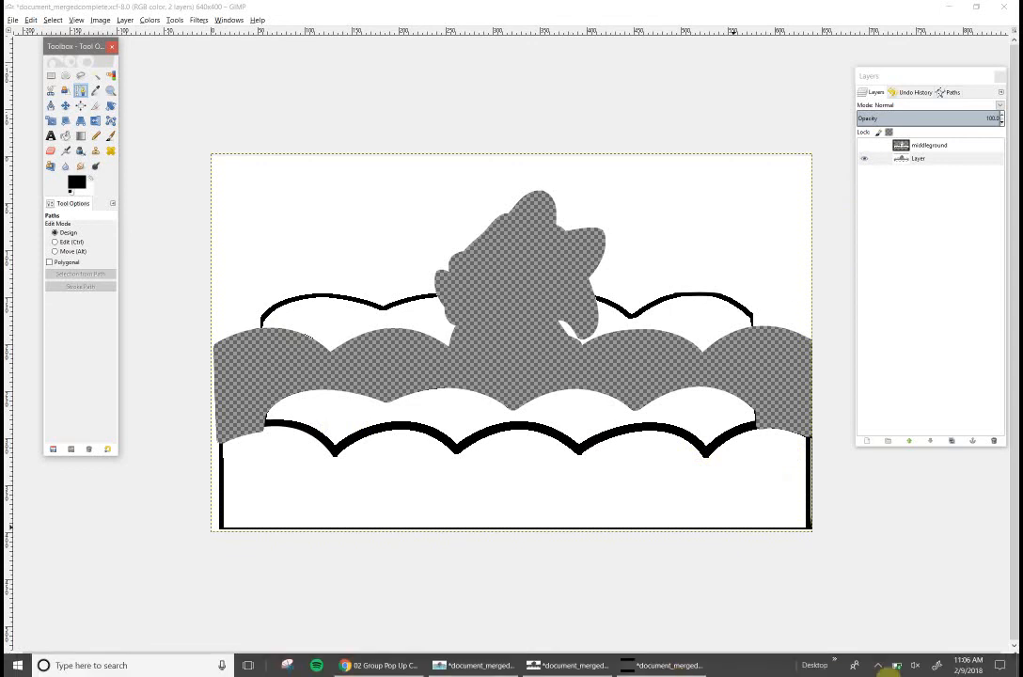
{"action": "left_click", "coordinate": [877, 665]}
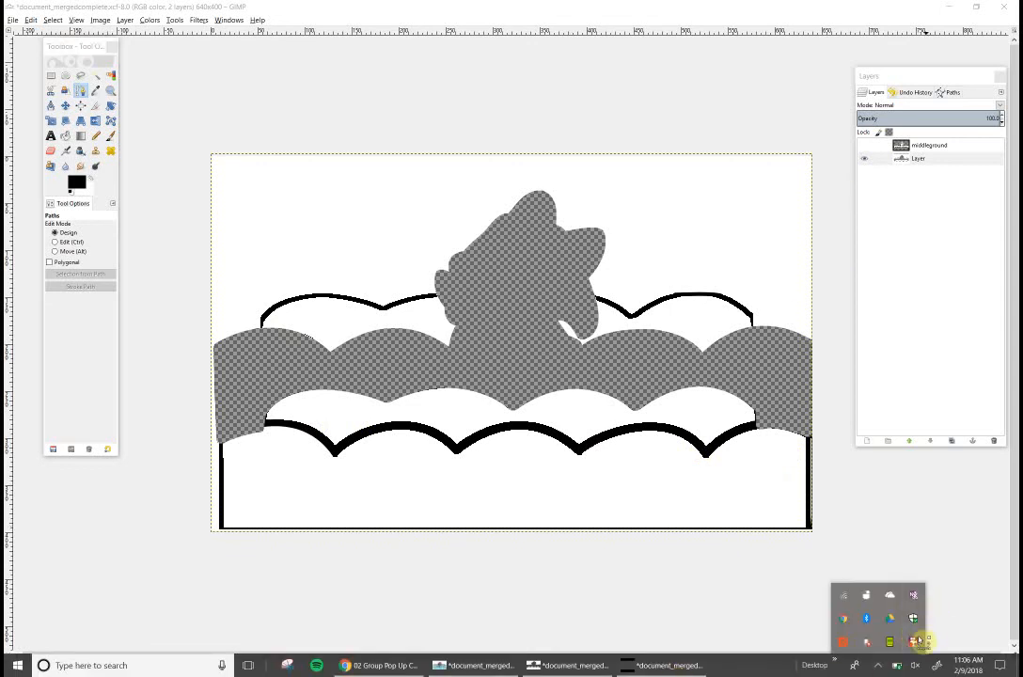
{"action": "right_click", "coordinate": [912, 642]}
{"action": "left_click", "coordinate": [868, 460]}
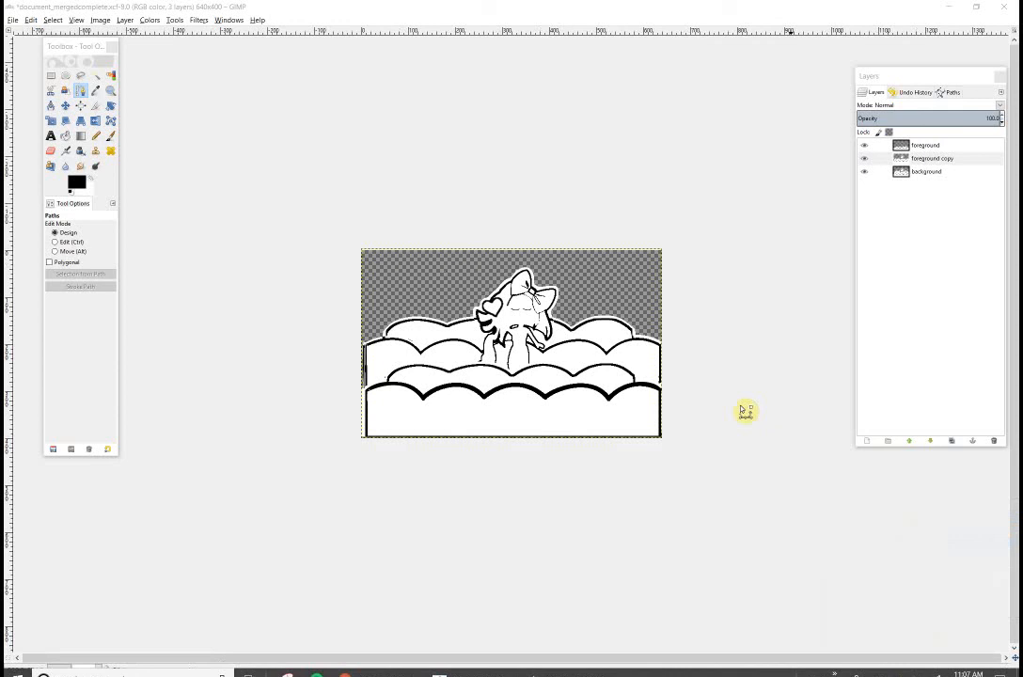
Rename the "foreground copy" layer as middleground
{"action": "double_click", "coordinate": [925, 161]}
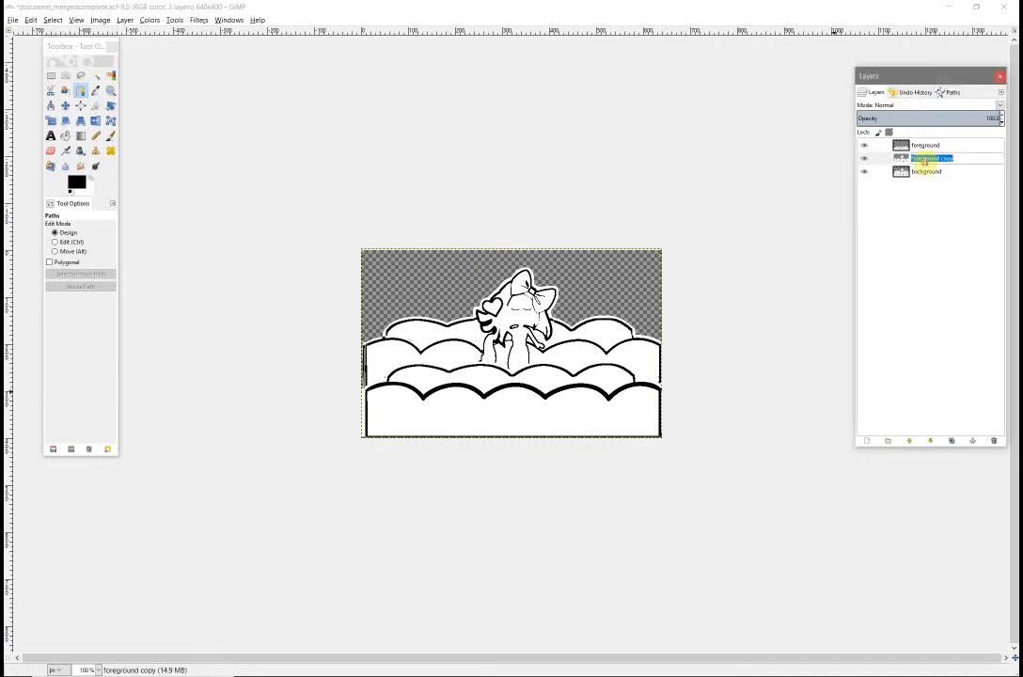
{"action": "type", "text": "middl"}
{"action": "key", "text": "Return"}
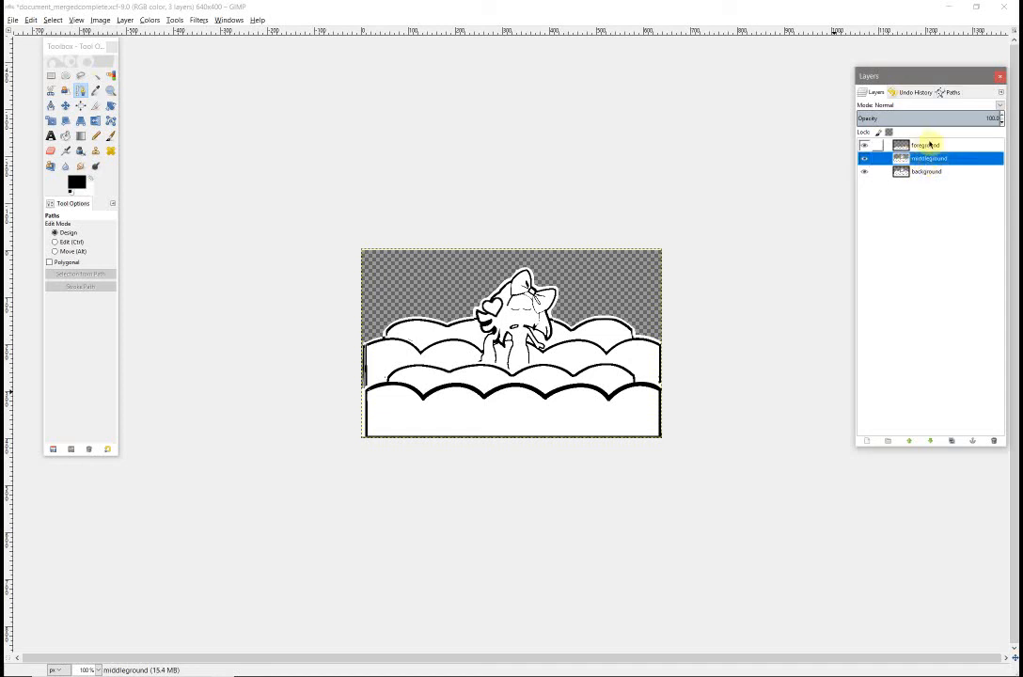
Select the background layer after checking the foreground layer, and save the image
{"action": "left_click", "coordinate": [925, 145]}
{"action": "left_click", "coordinate": [865, 146]}
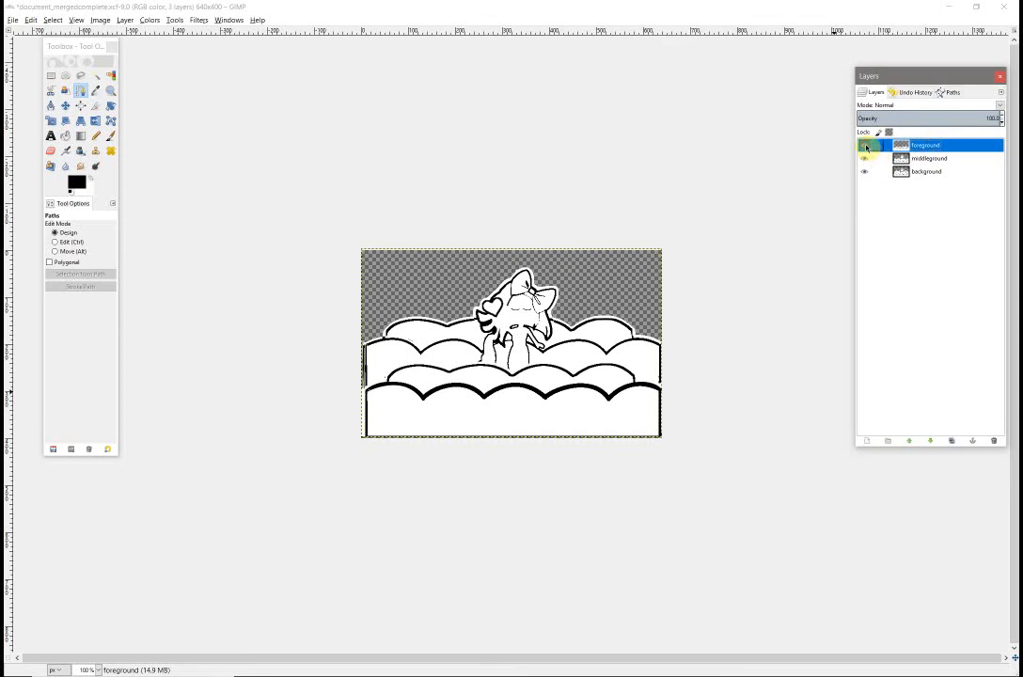
{"action": "mouse_move", "coordinate": [902, 148]}
{"action": "left_mouse_down"}
{"action": "mouse_move", "coordinate": [908, 139]}
{"action": "mouse_move", "coordinate": [900, 146]}
{"action": "left_mouse_up"}
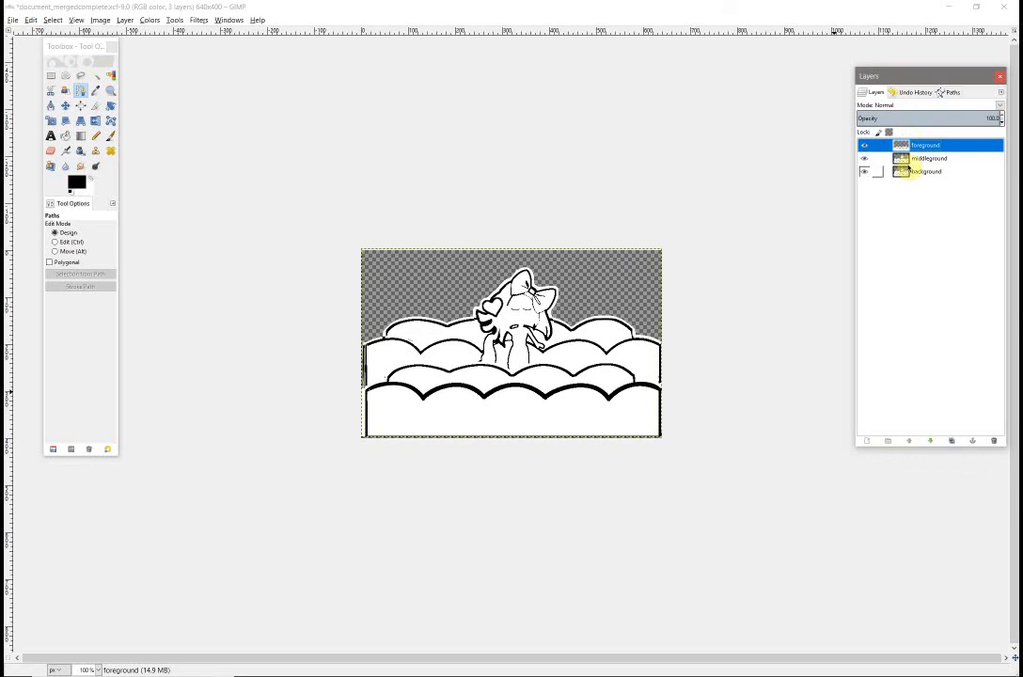
{"action": "left_click", "coordinate": [913, 175]}
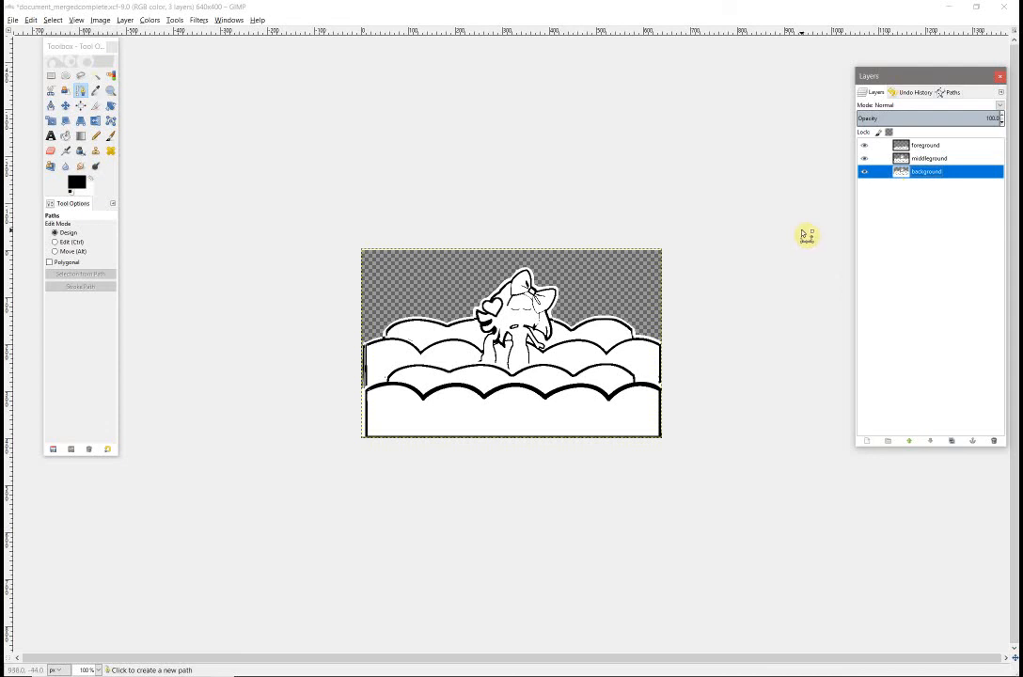
{"action": "key", "text": "ctrl+s"}
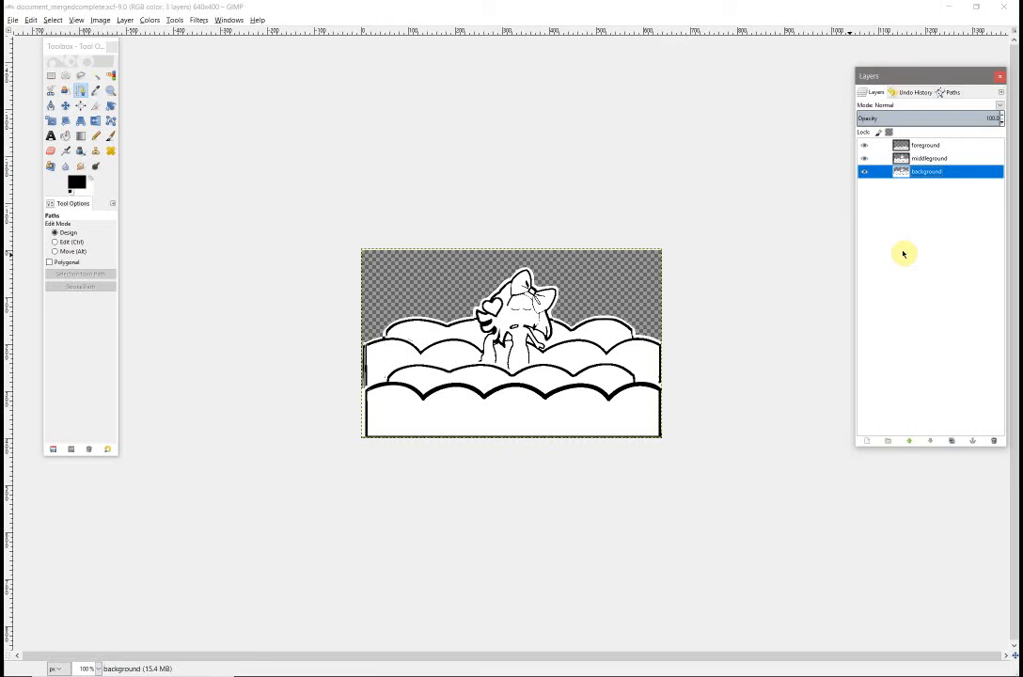
{"action": "mouse_move", "coordinate": [749, 673]}
{"action": "left_click", "coordinate": [874, 667]}
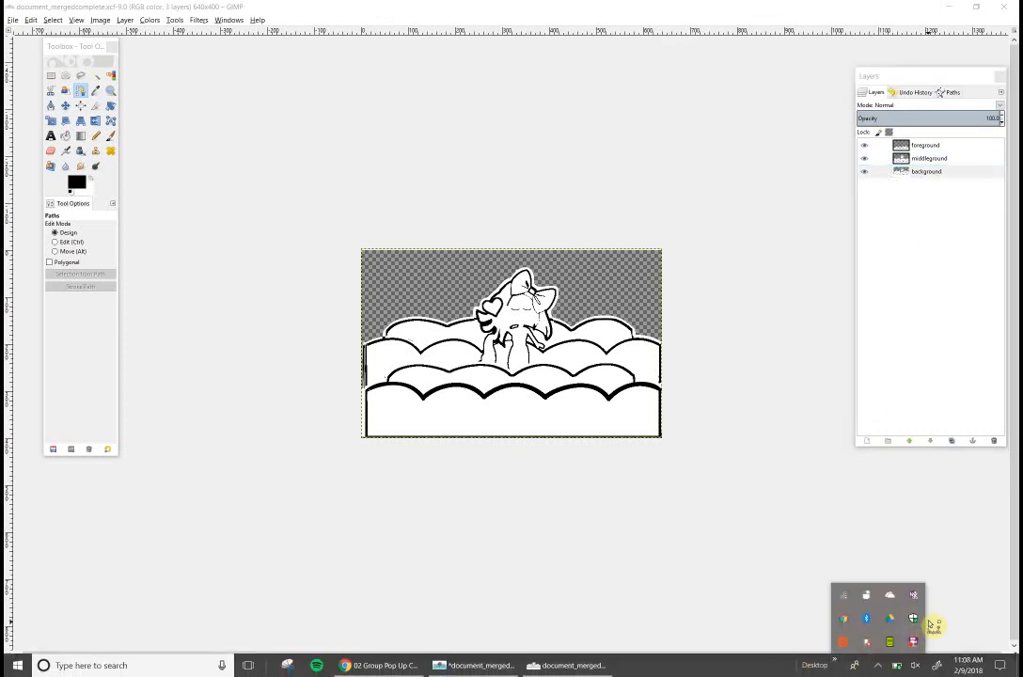